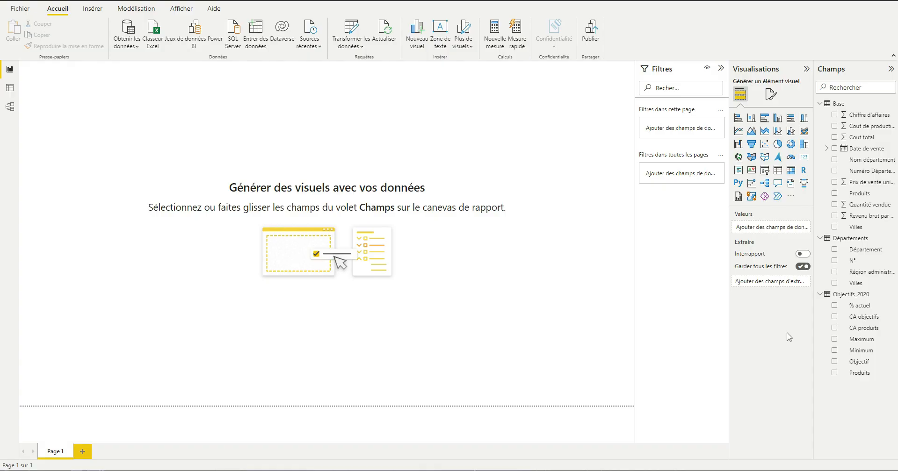
- Insert an enlarged stacked column chart mid-page with Date de vente on the X axis and Chiffre d'affaires on the Y axis
click(752, 118)
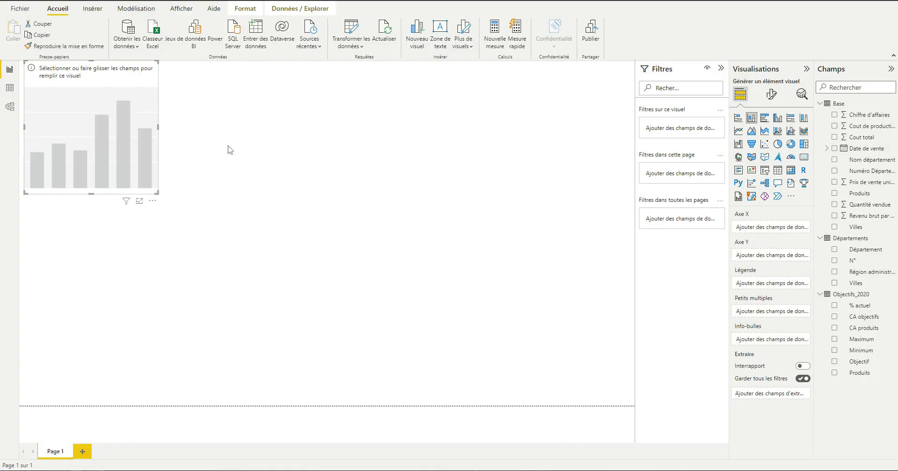
drag(156, 166, 269, 225)
drag(271, 253, 430, 340)
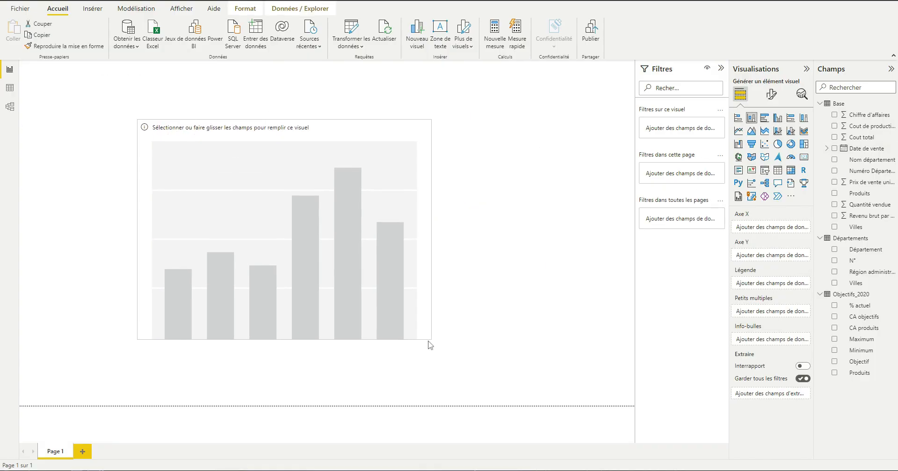
drag(347, 134, 360, 114)
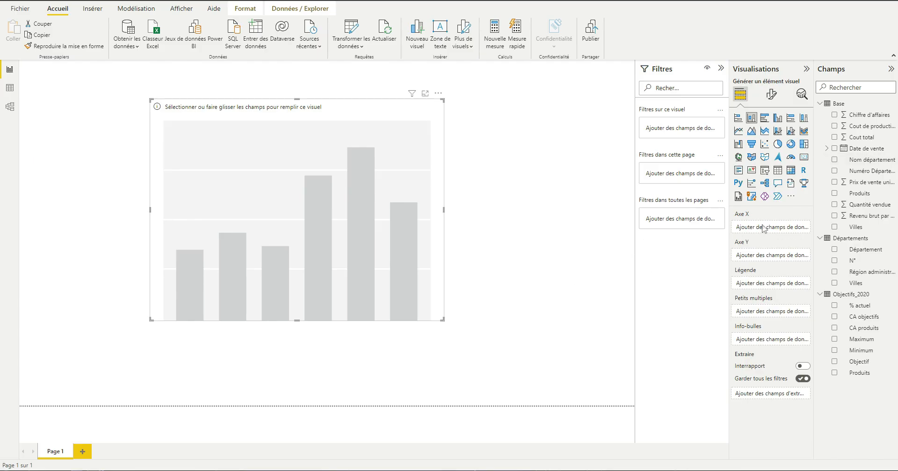
drag(865, 149, 785, 229)
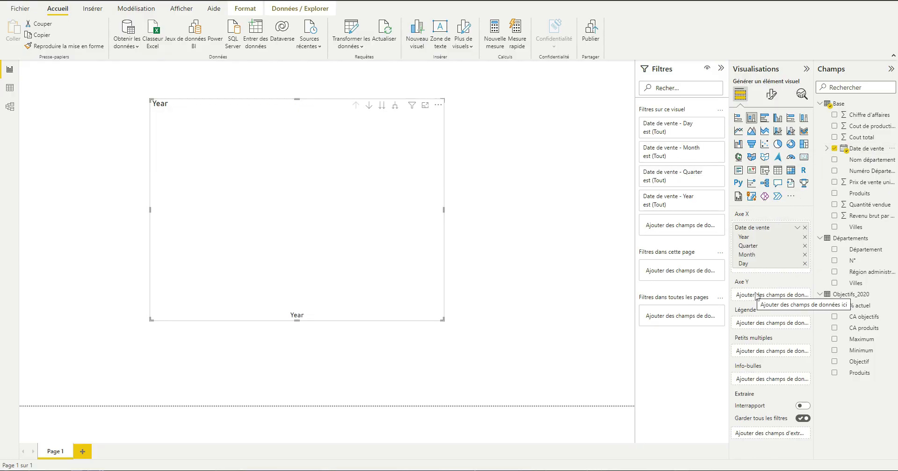
drag(866, 114, 772, 296)
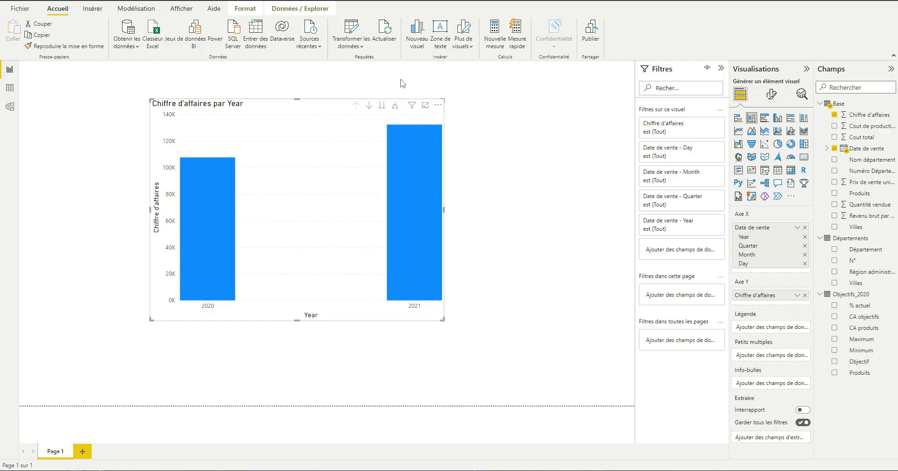
- Expand the chart's date hierarchy through quarter, month and day, and return it to year level
click(395, 107)
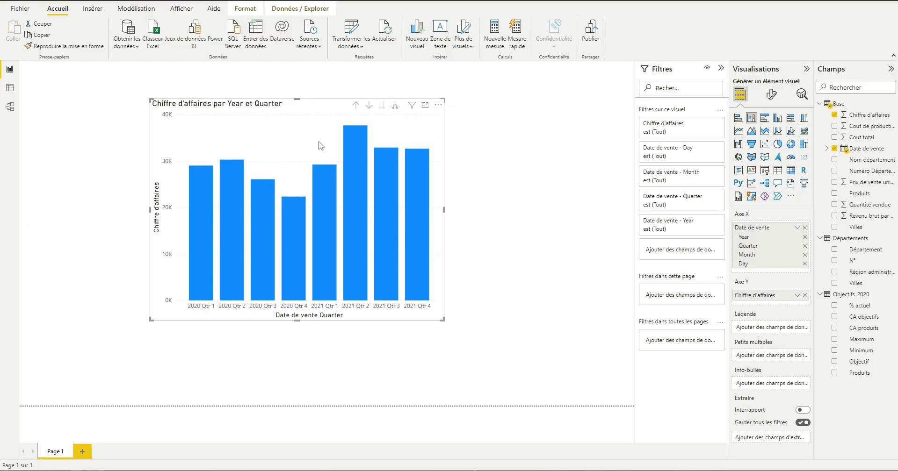
click(395, 106)
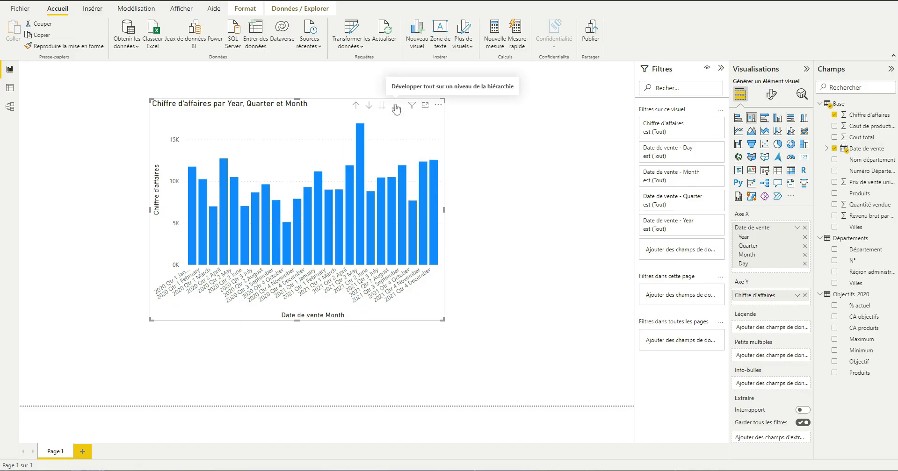
click(395, 106)
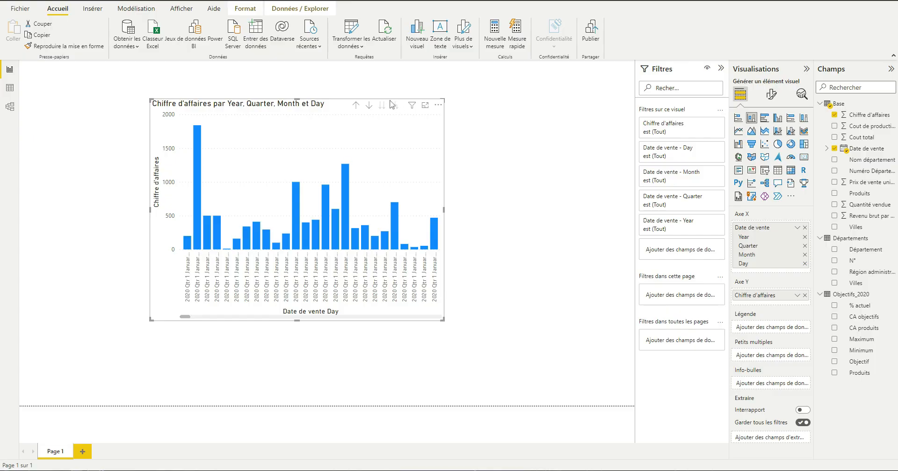
click(393, 106)
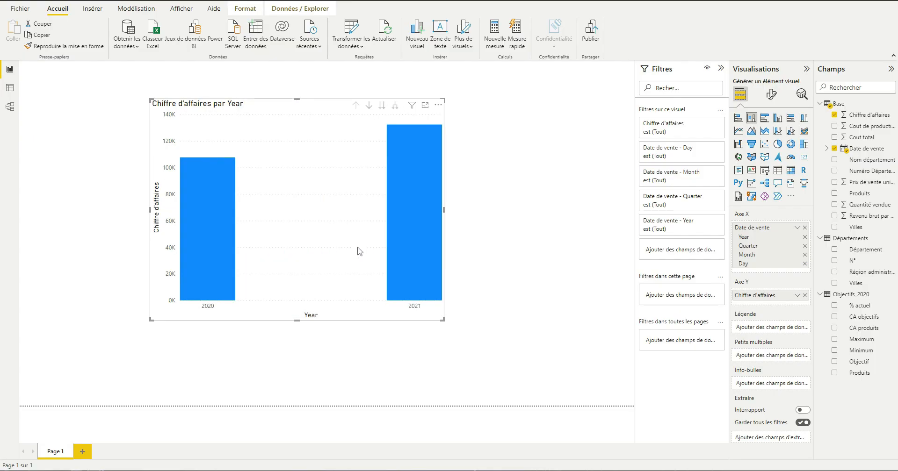
mouse_move(406, 163)
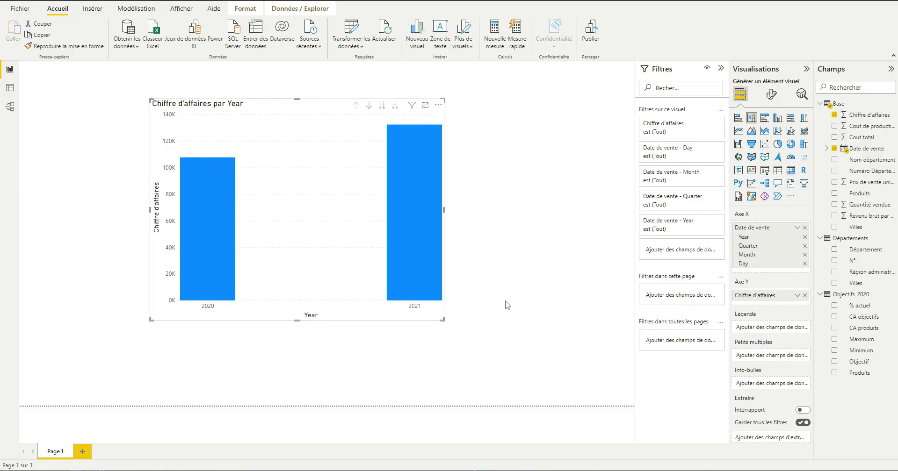
- Create a new measure in the Base table and name it CA période précédente
right_click(843, 103)
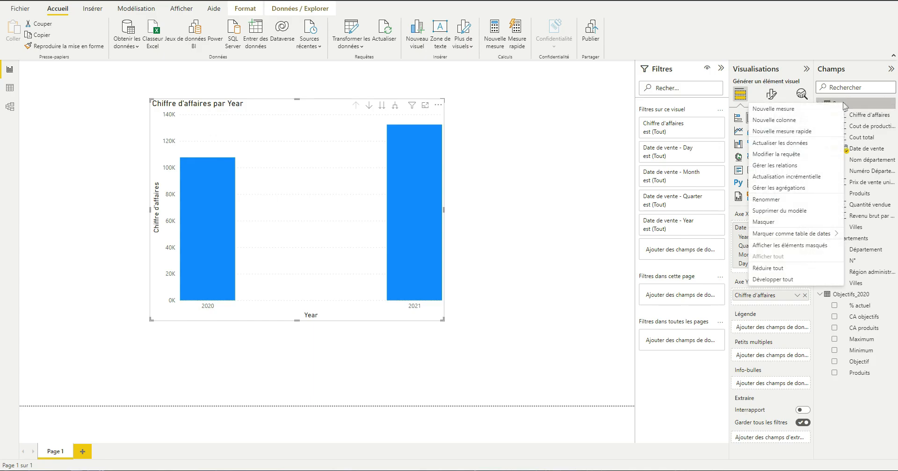
click(818, 114)
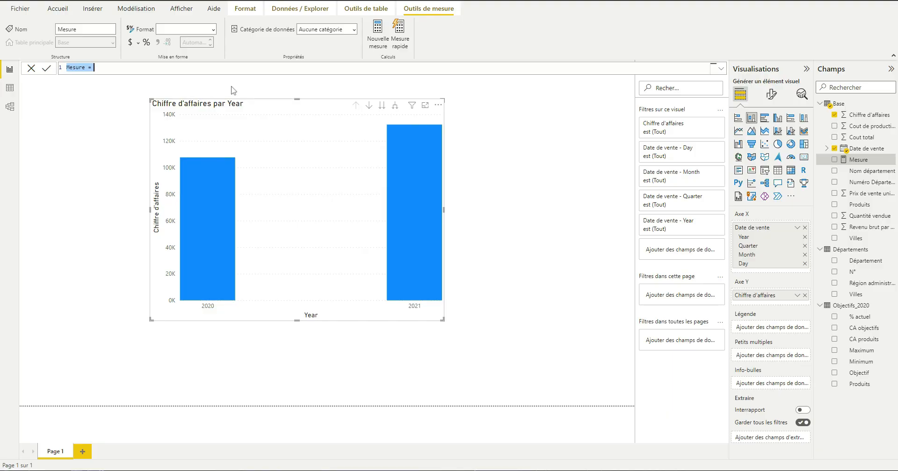
key(BackSpace)
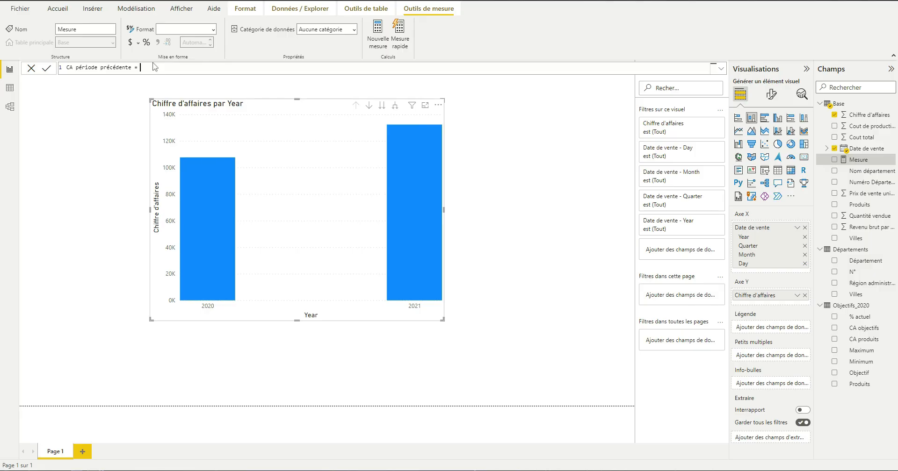
- Begin the measure's formula with CALCULATE(SUM(Base[Chiffre d'affaires])
text(calcu)
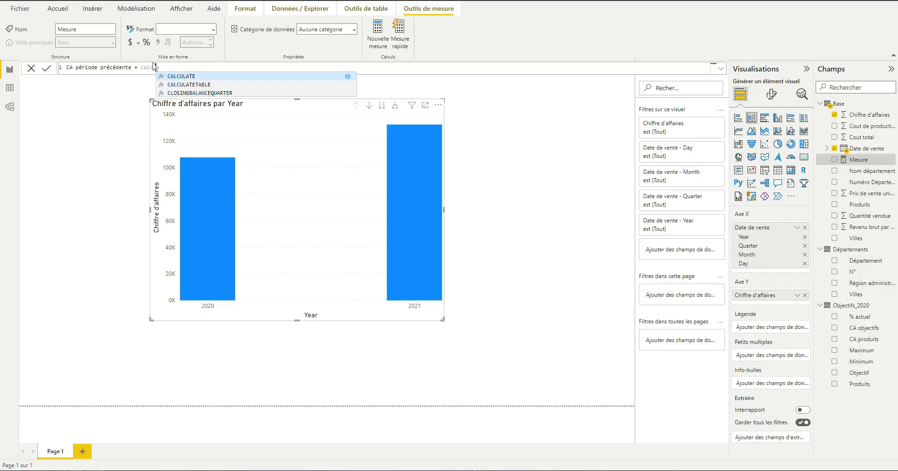
click(172, 78)
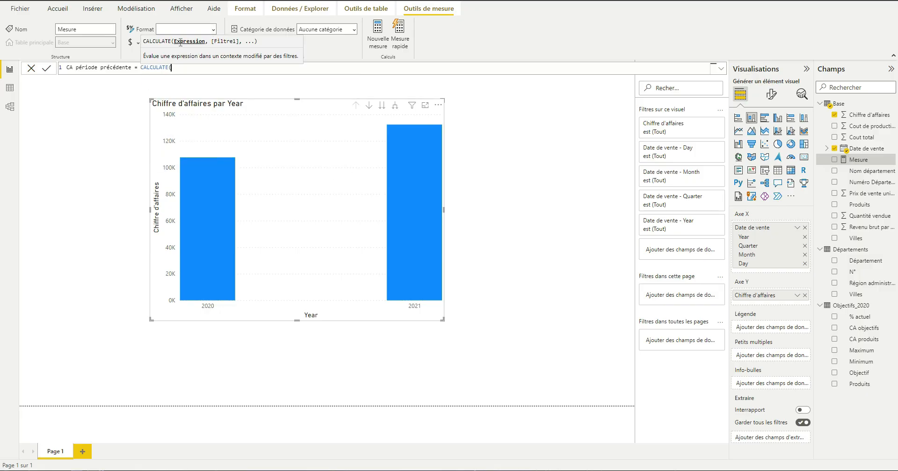
text(sum)
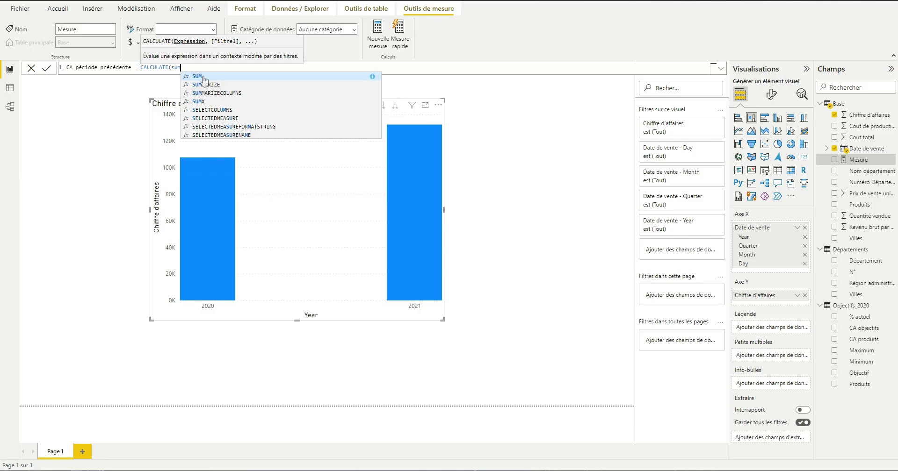
click(201, 77)
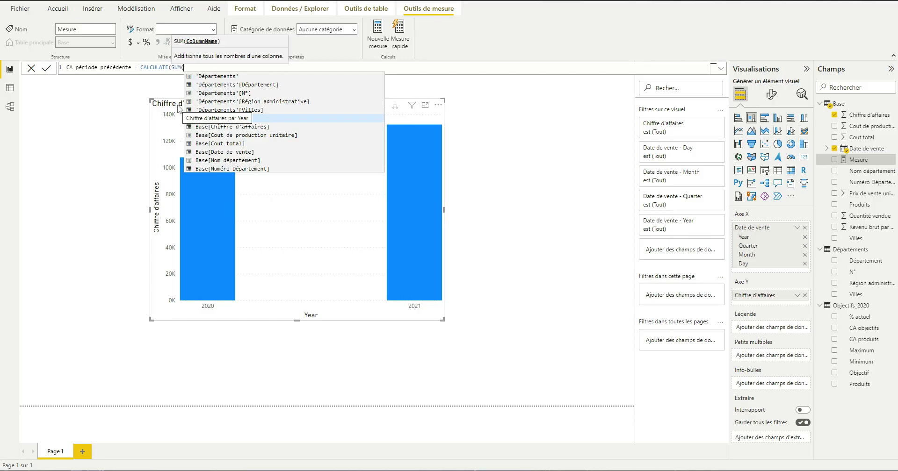
click(208, 128)
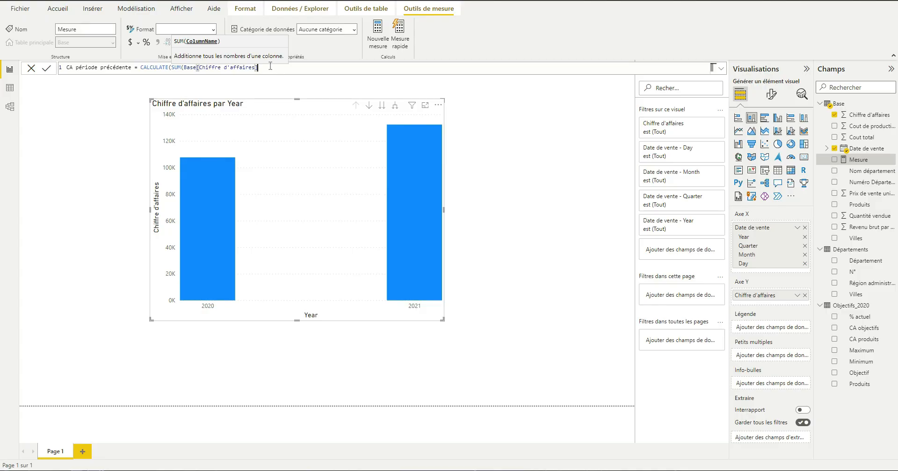
text())
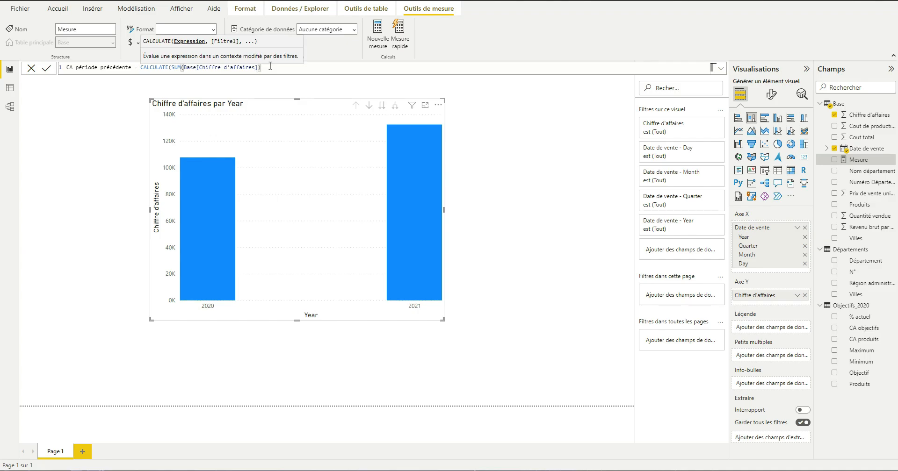
- Add SAMEPERIODLASTYEAR(Base[Date de vente].[Date]) as the CALCULATE filter, close the parentheses and commit the measure
text(,)
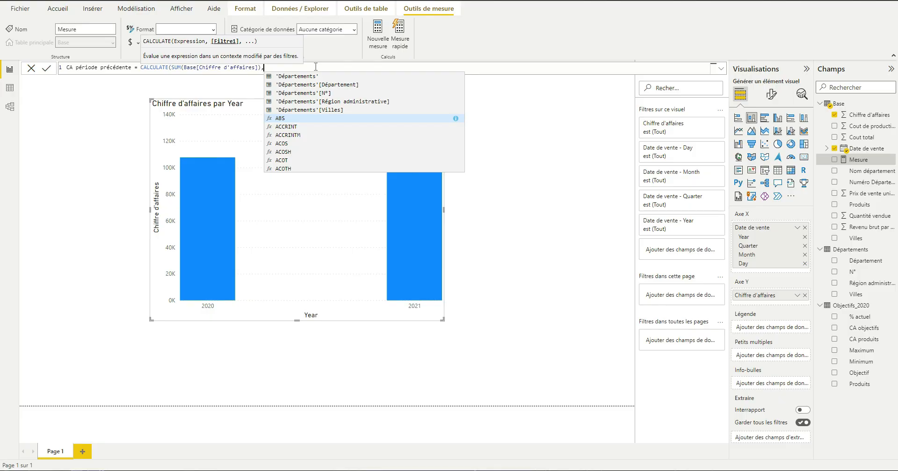
text(salep)
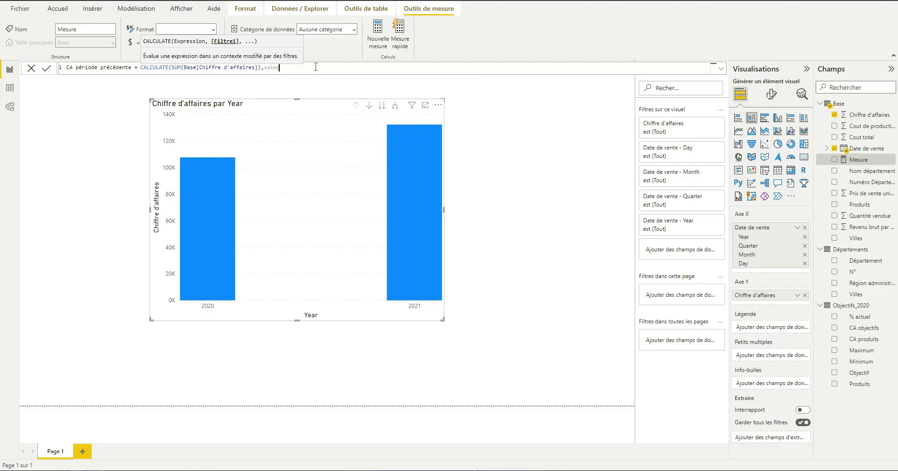
key(BackSpace)
key(BackSpace)
key(BackSpace)
text(mep)
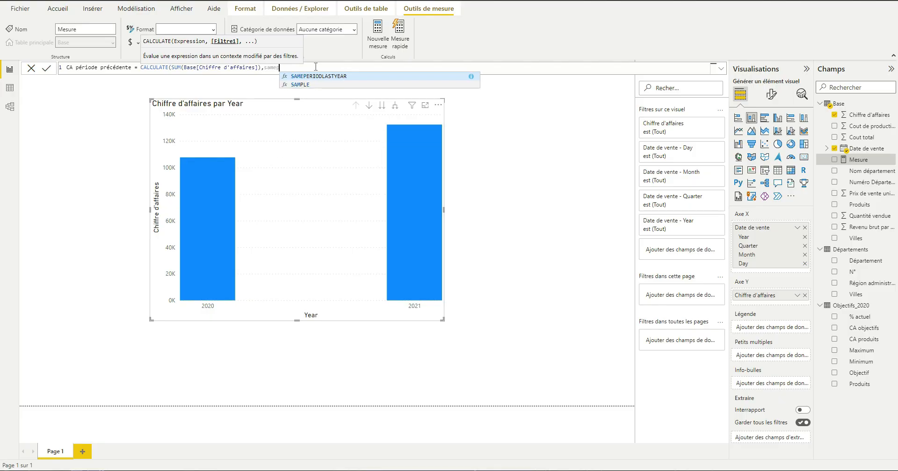
click(320, 76)
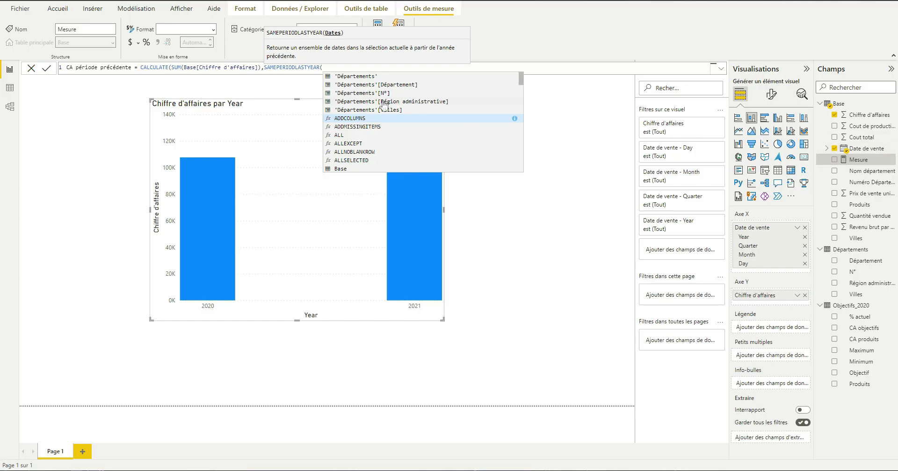
text(da)
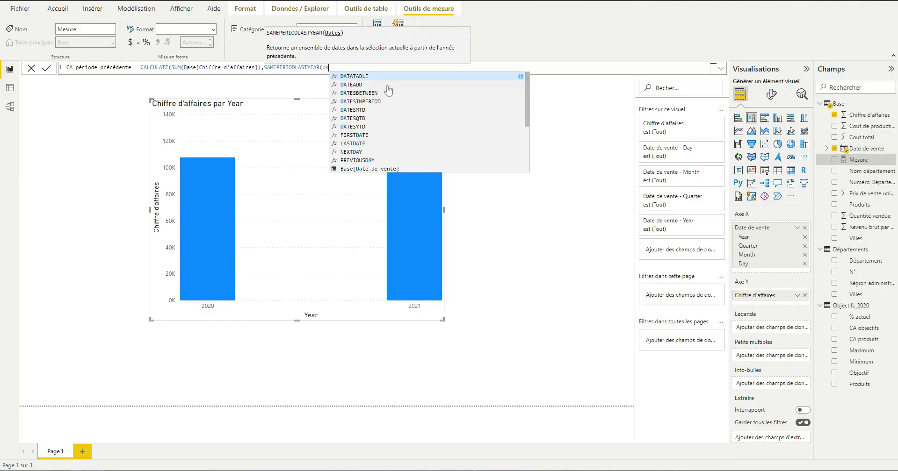
click(356, 169)
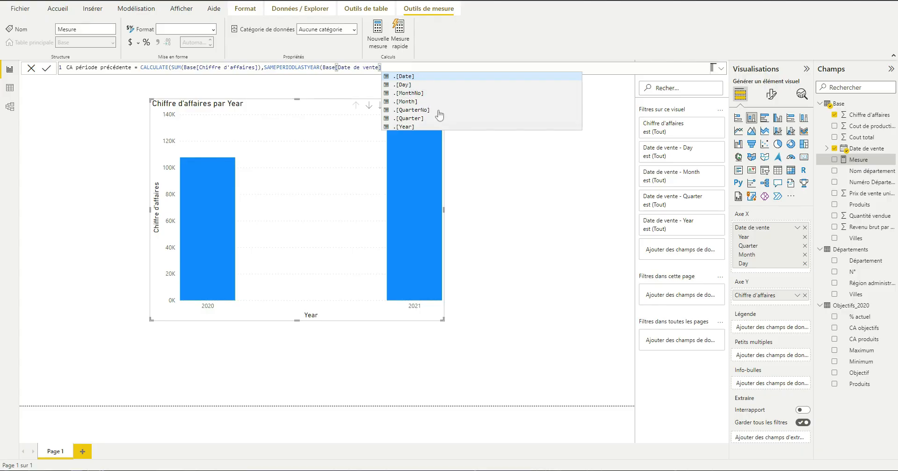
click(412, 76)
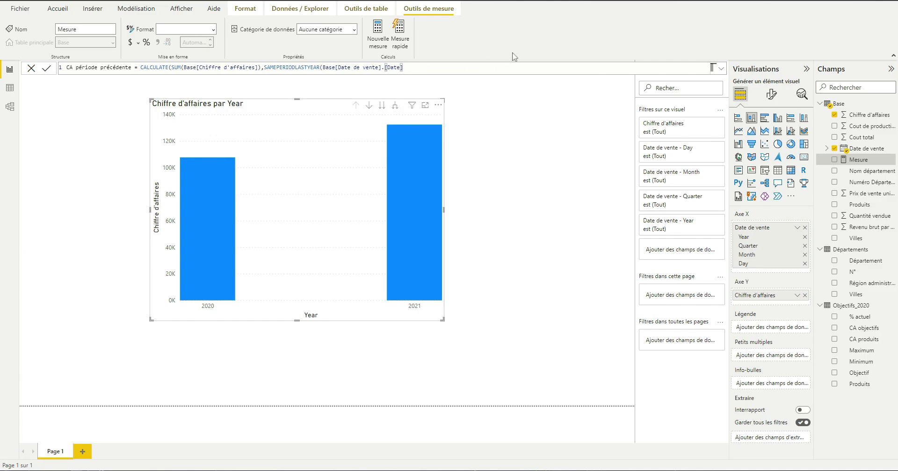
text())
text())
key(Return)
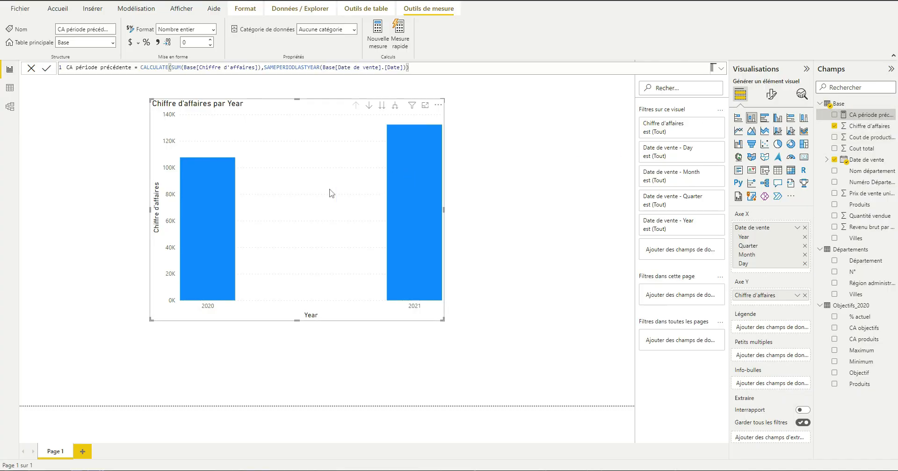
- Add the CA période précédente measure to the column chart and shrink the chart
click(834, 115)
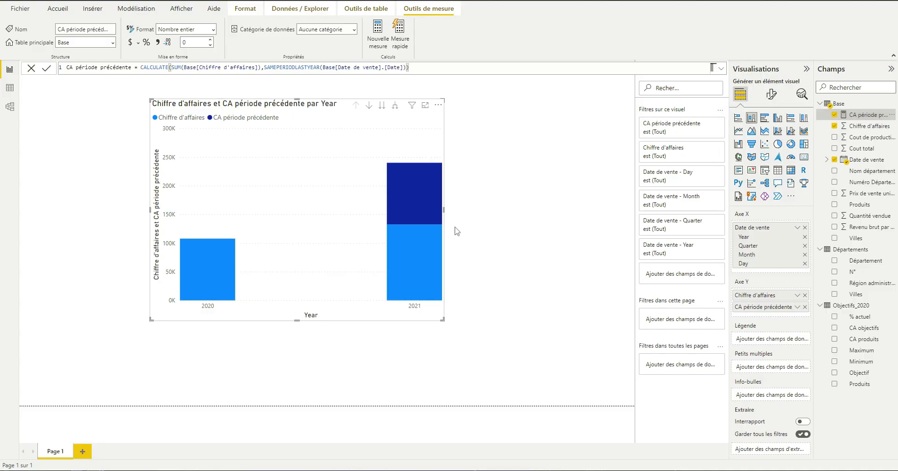
drag(442, 319, 368, 295)
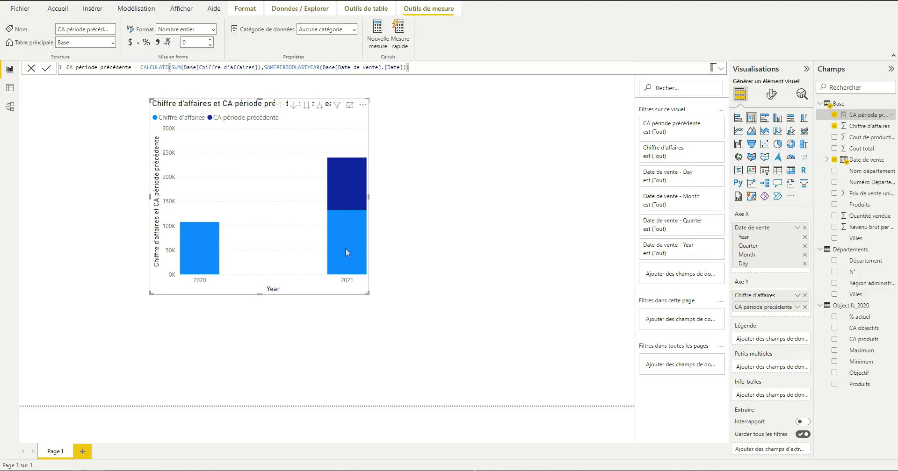
mouse_move(347, 250)
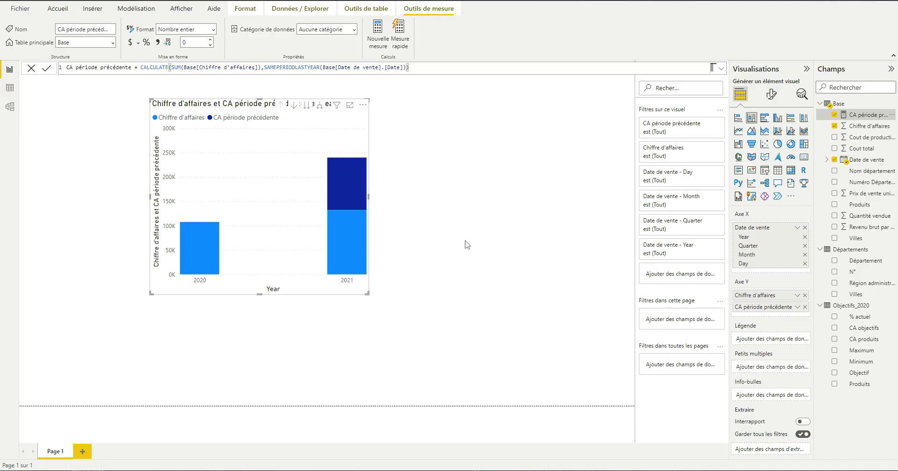
click(869, 441)
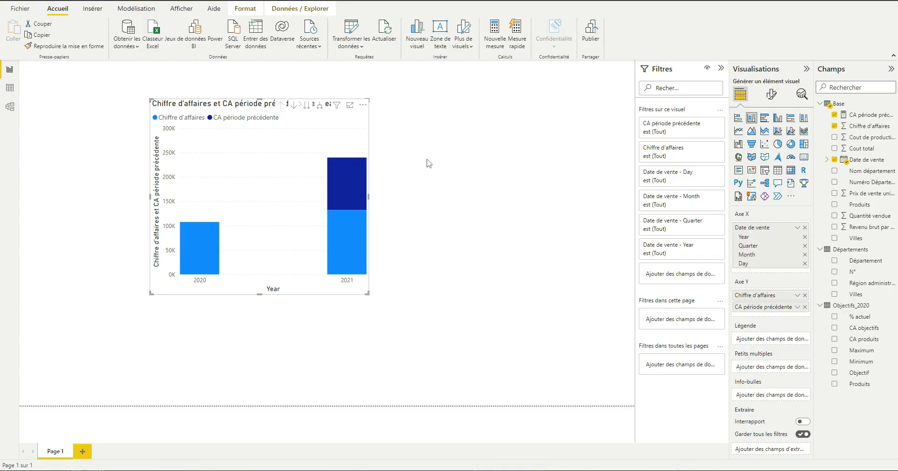
- Convert the chart to a clustered column chart and expand its date hierarchy to quarter level
click(778, 119)
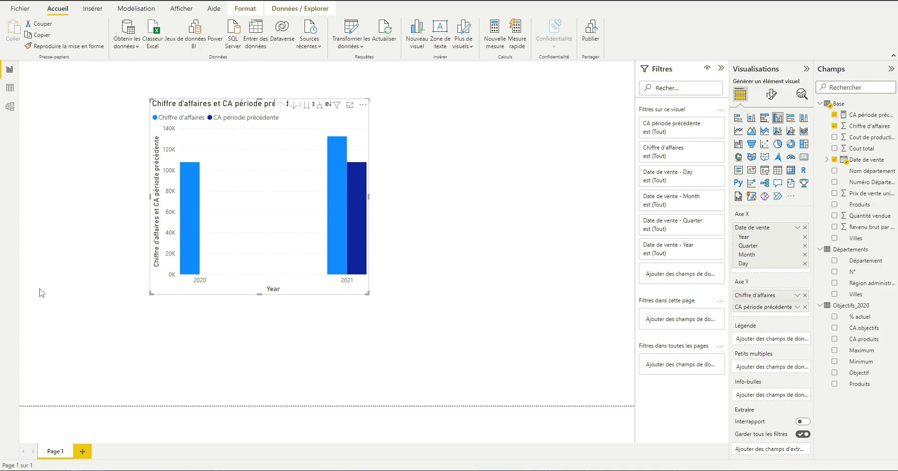
click(320, 106)
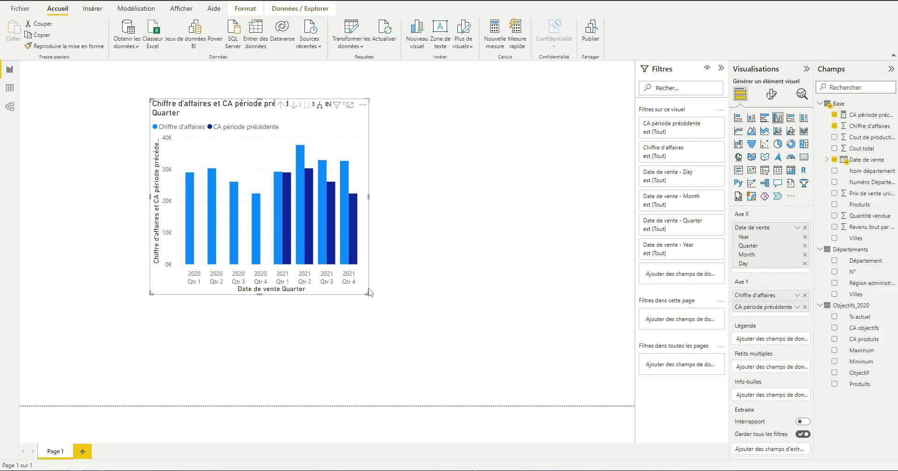
- Enlarge the clustered column chart and expand its date hierarchy to month level
drag(368, 294, 498, 329)
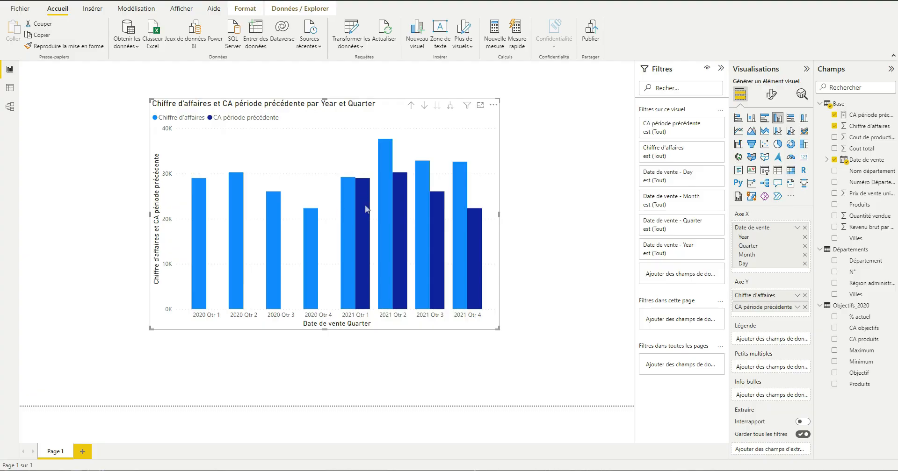
click(450, 105)
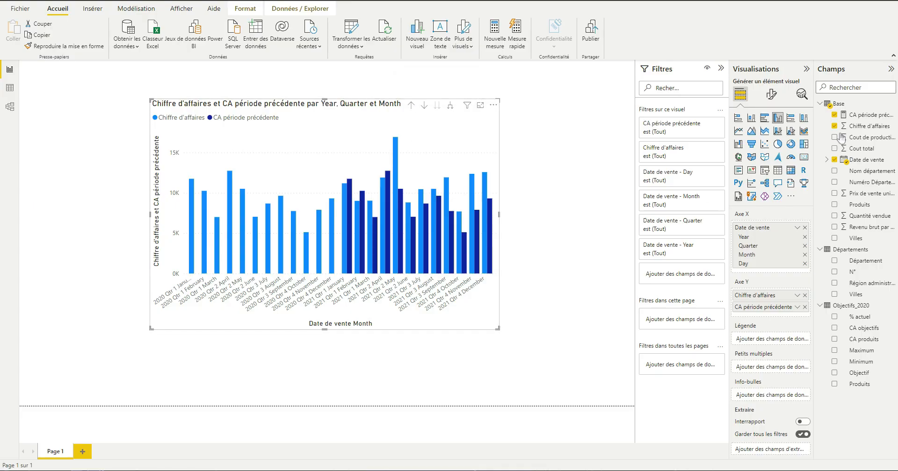
- Open the CA période précédente measure's formula for review and place that measure before Chiffre d'affaires on the chart's Y axis
click(858, 115)
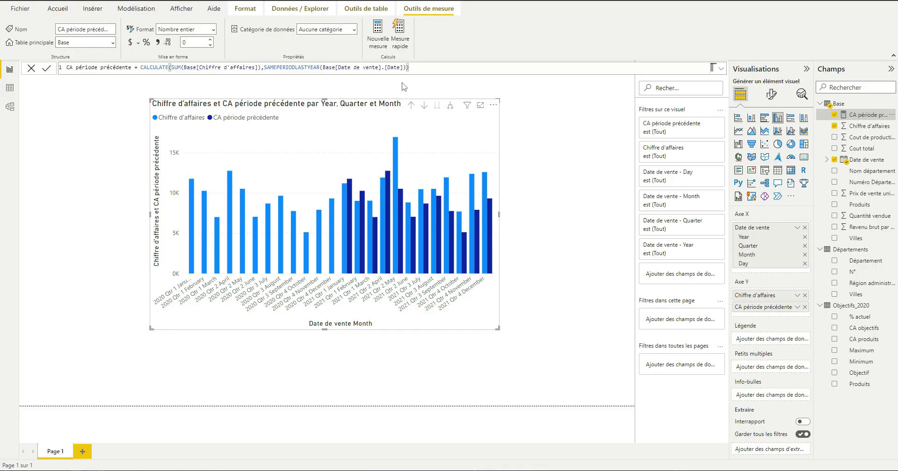
click(399, 67)
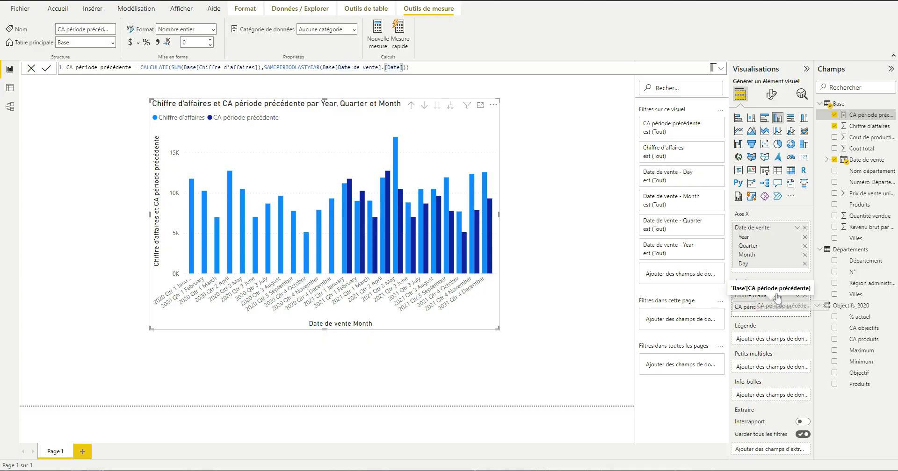
drag(758, 297, 758, 294)
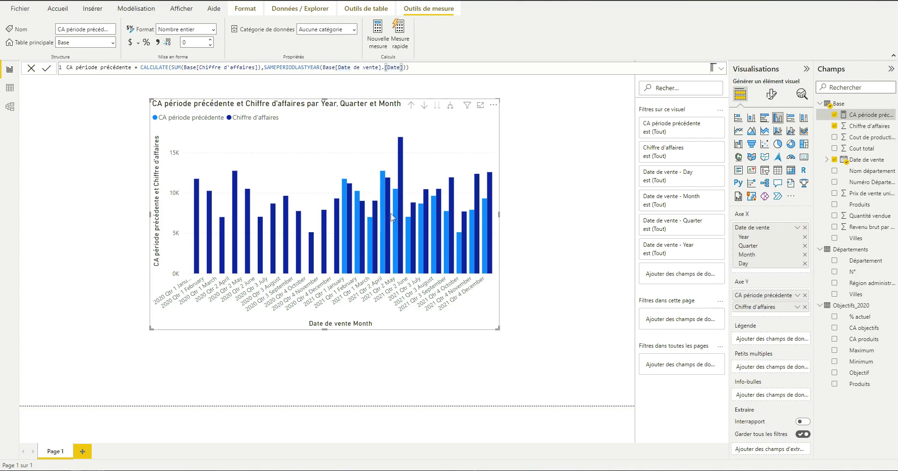
- Drill the clustered column chart's date hierarchy back up to year level and enlarge the chart
click(411, 106)
click(411, 107)
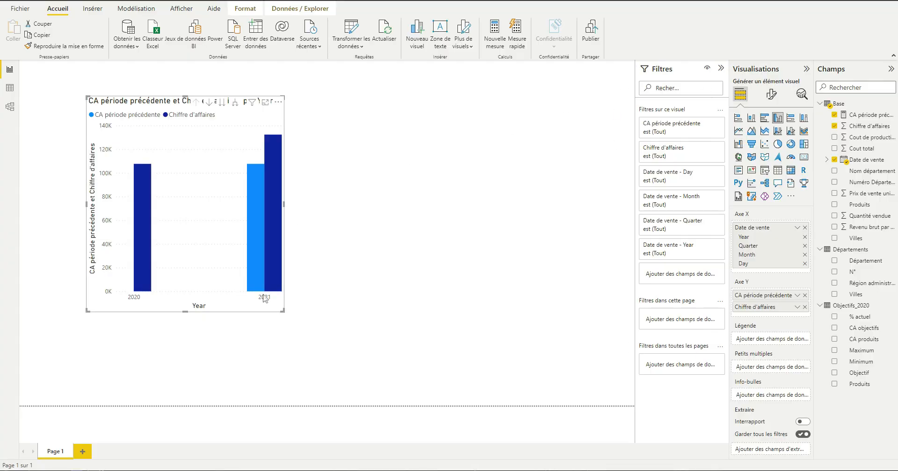
drag(282, 311, 423, 323)
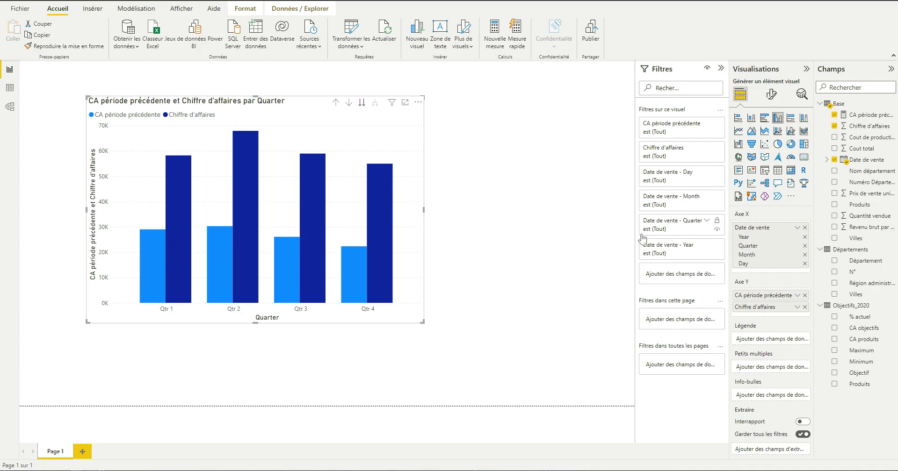
- Filter the chart's Date de vente quarter to Qtr 1 with basic filtering
click(706, 221)
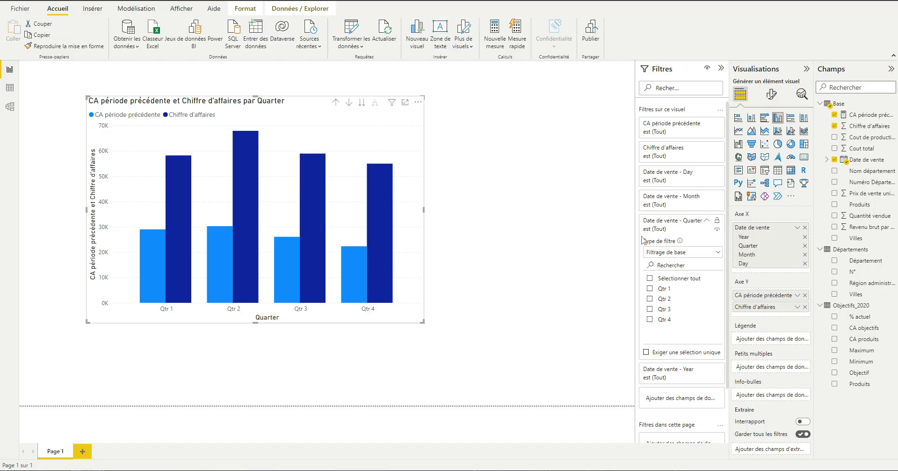
click(650, 289)
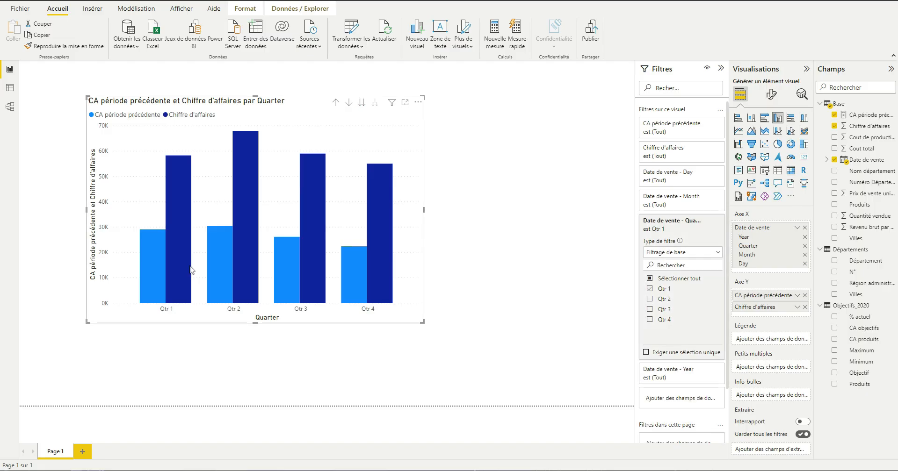